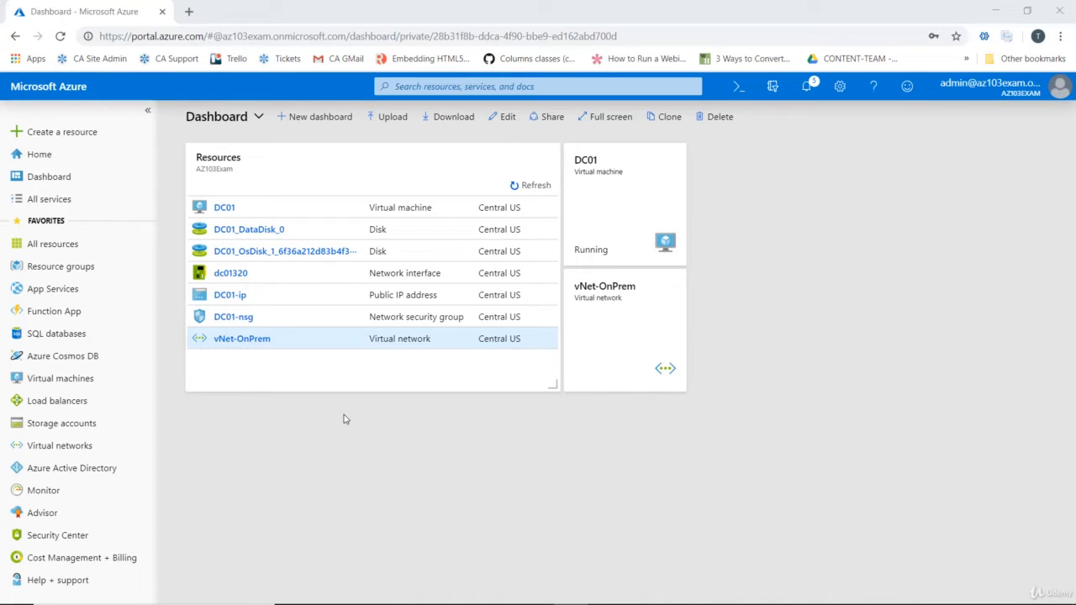
Search the marketplace for "virtual network" and open Microsoft's Virtual Network offering
{"action": "left_click", "coordinate": [79, 135]}
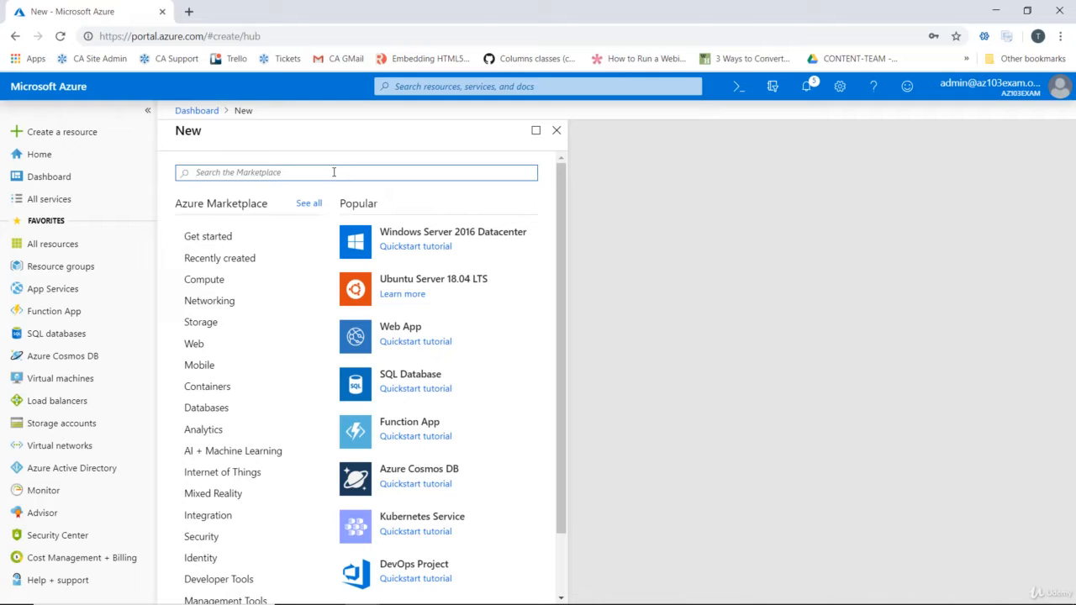
{"action": "left_click", "coordinate": [220, 303]}
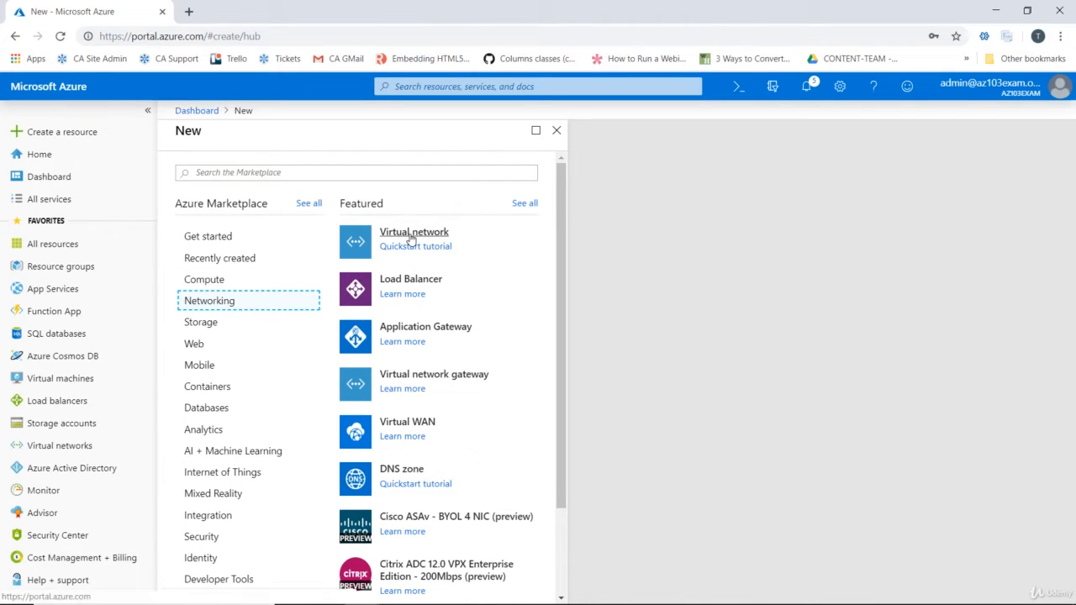
{"action": "left_click", "coordinate": [260, 174]}
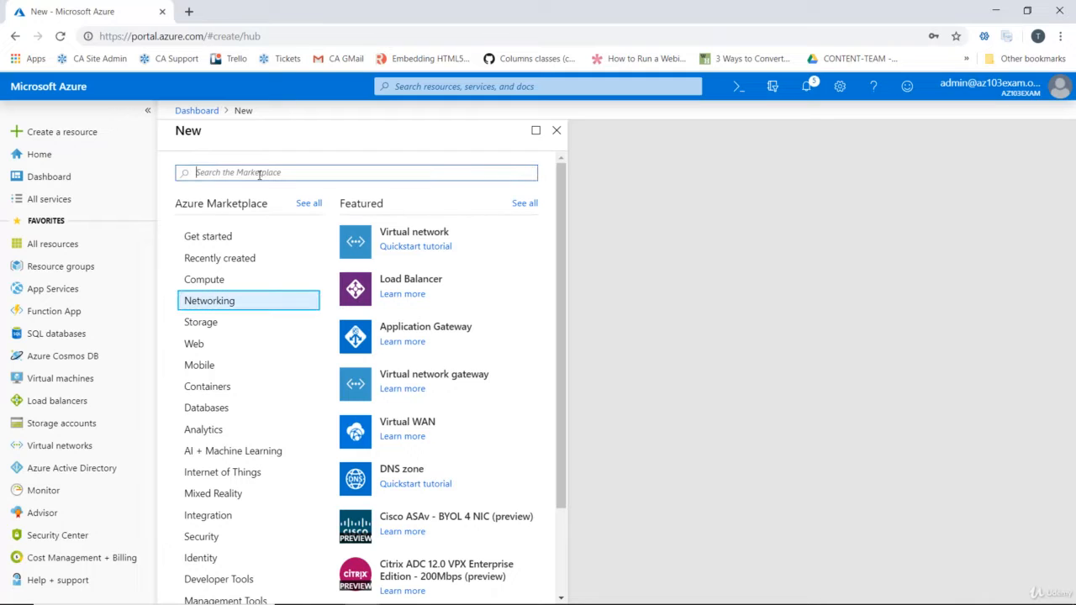
{"action": "type", "text": "virtual"}
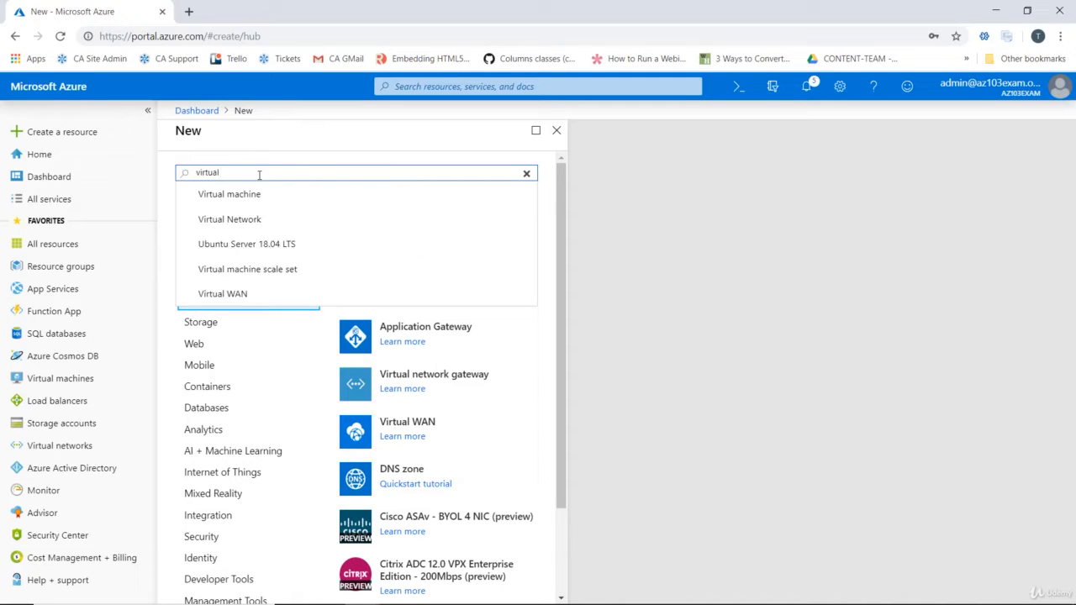
{"action": "type", "text": " network"}
{"action": "key", "text": "Return"}
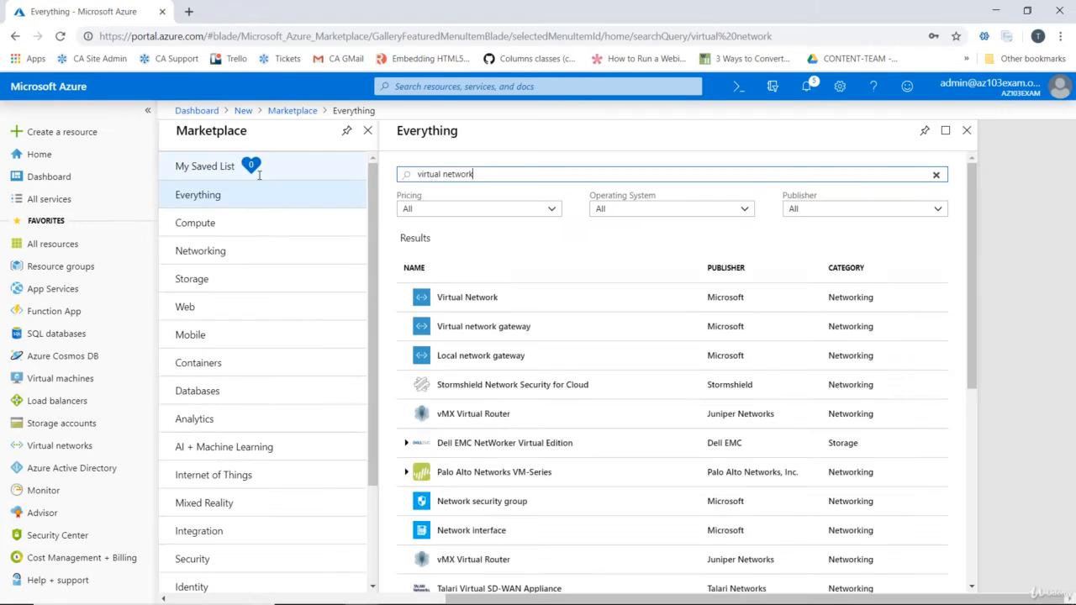
{"action": "left_click", "coordinate": [465, 304]}
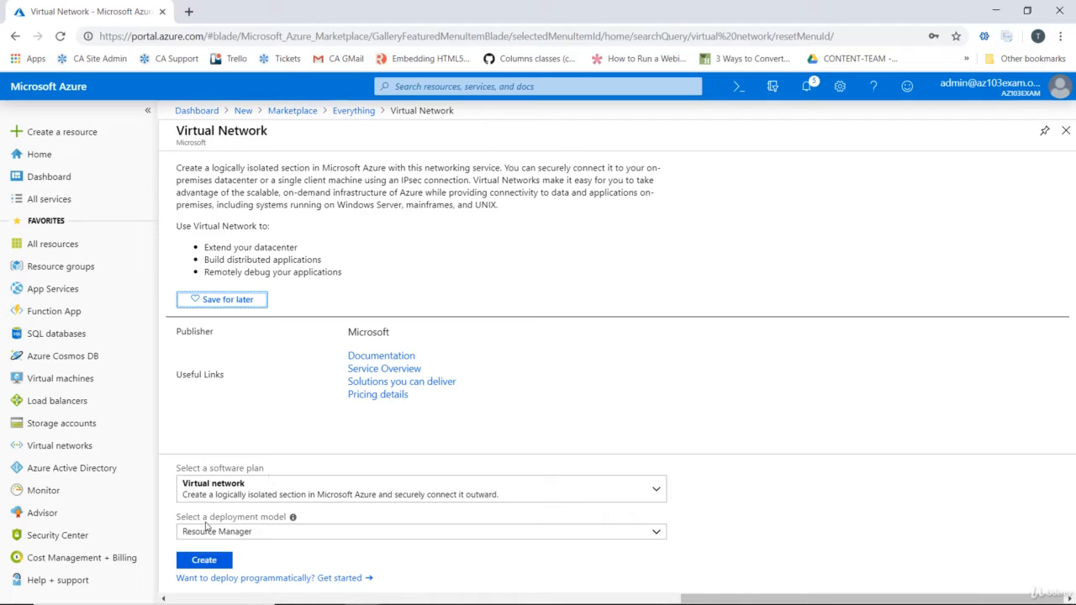
Start creating a virtual network with the Virtual network software plan and the Resource Manager deployment model
{"action": "left_click", "coordinate": [657, 490]}
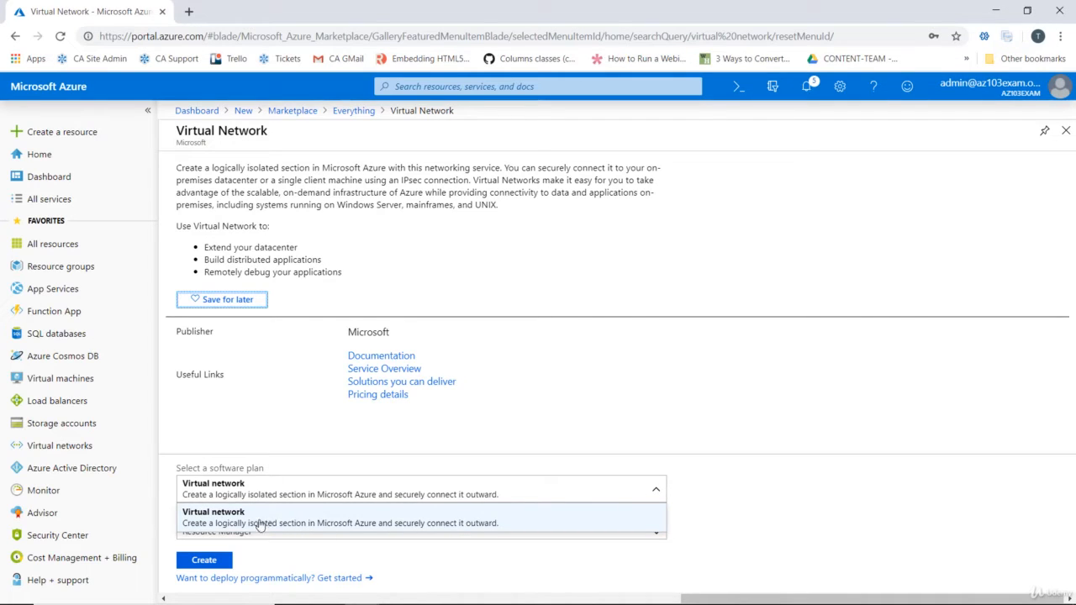
{"action": "left_click", "coordinate": [291, 523]}
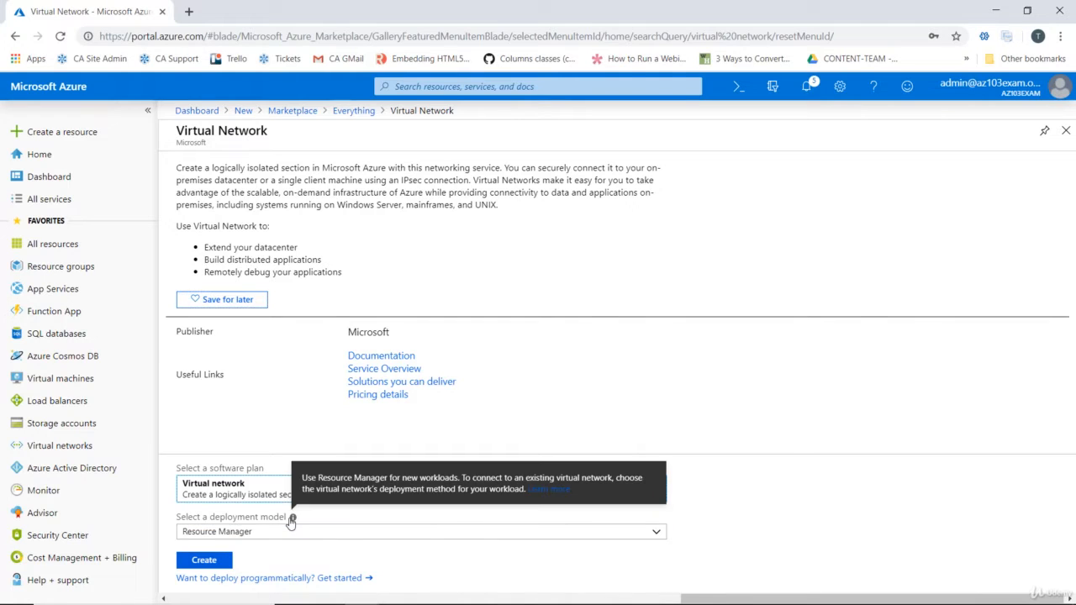
{"action": "left_click", "coordinate": [656, 535]}
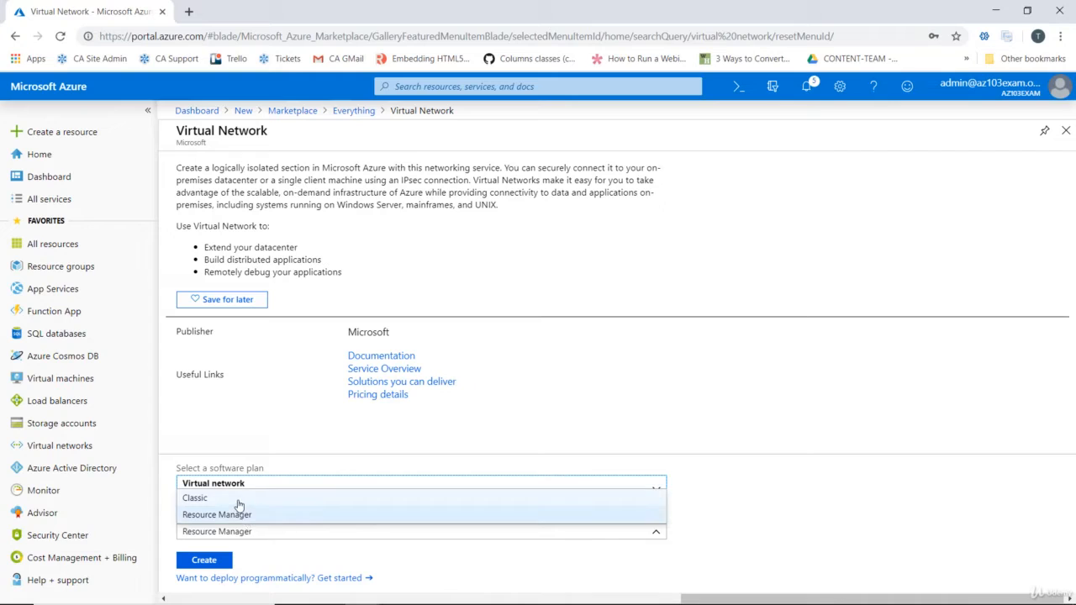
{"action": "left_click", "coordinate": [239, 512]}
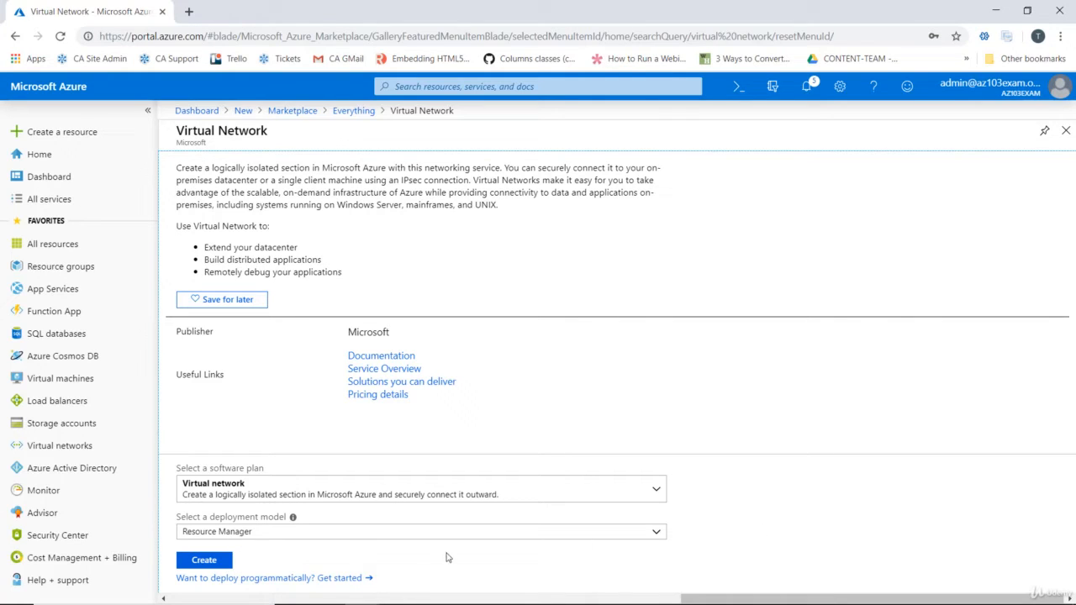
{"action": "left_click", "coordinate": [210, 559]}
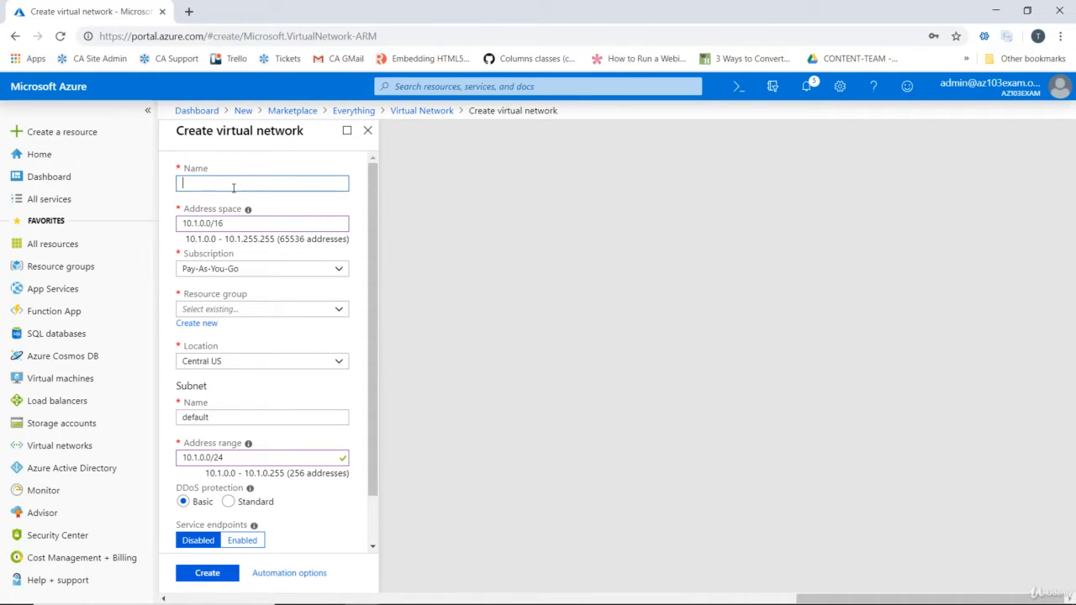
Name the virtual network vNetAZ1 and set its address space to 192.168.0.0/16
{"action": "type", "text": "vNetAZ1"}
{"action": "mouse_move", "coordinate": [249, 211]}
{"action": "triple_click", "coordinate": [277, 224]}
{"action": "type", "text": "192.168.0.0/16"}
{"action": "key", "text": "Tab"}
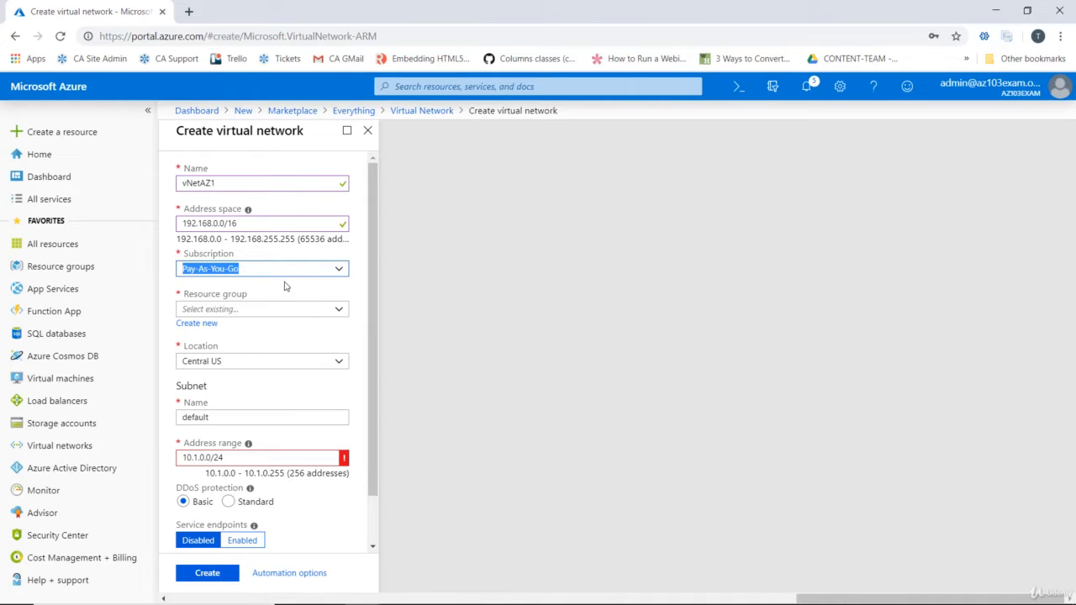
Assign the virtual network to the AZ103Exam resource group, keeping the Pay-As-You-Go subscription and the Central US location
{"action": "left_click", "coordinate": [340, 273]}
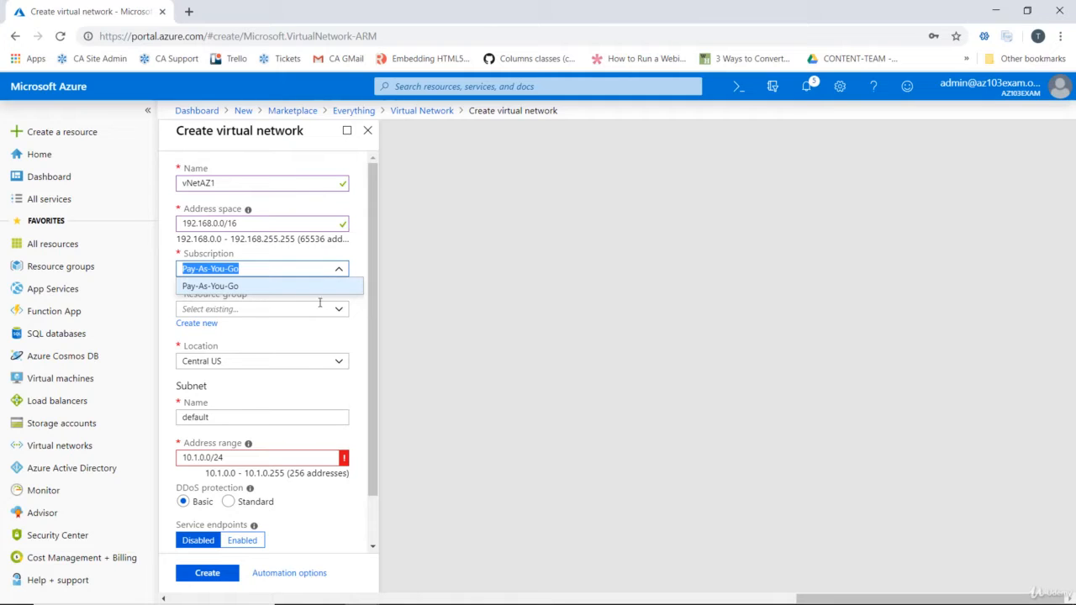
{"action": "left_click", "coordinate": [361, 309]}
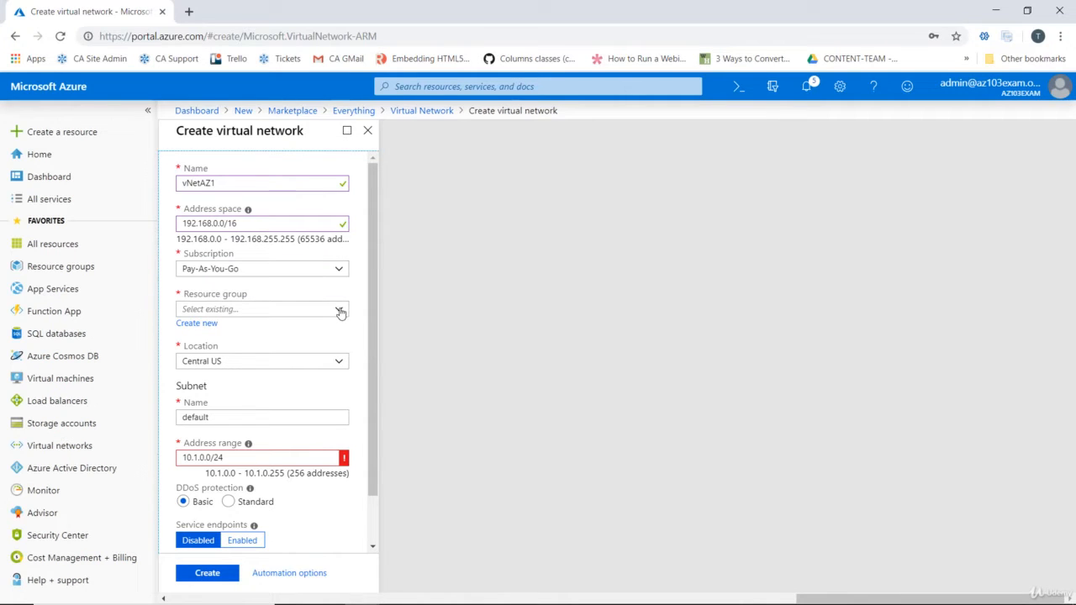
{"action": "left_click", "coordinate": [341, 311]}
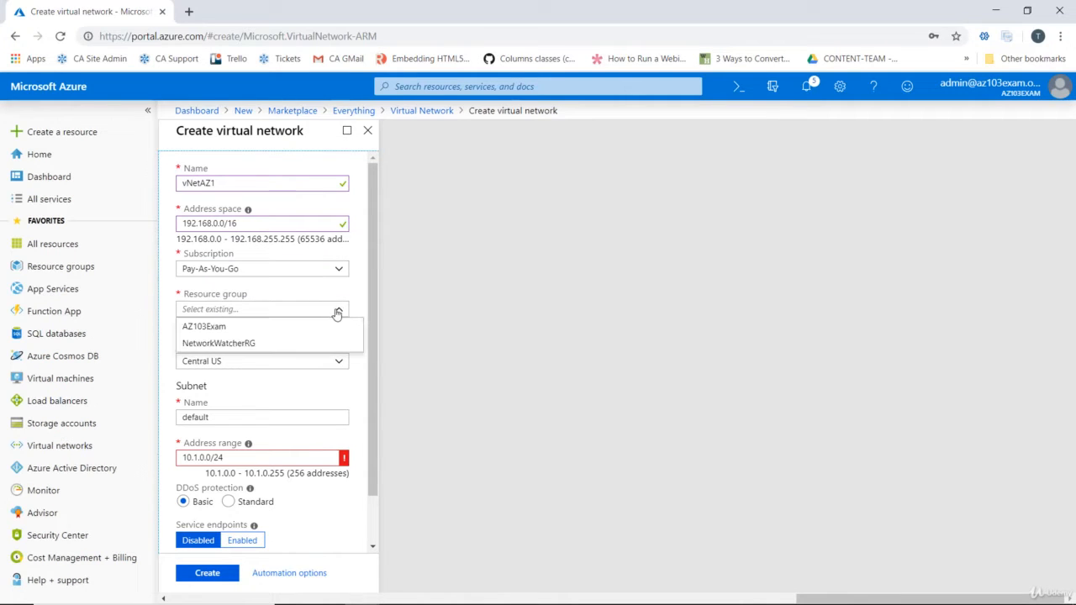
{"action": "left_click", "coordinate": [222, 335]}
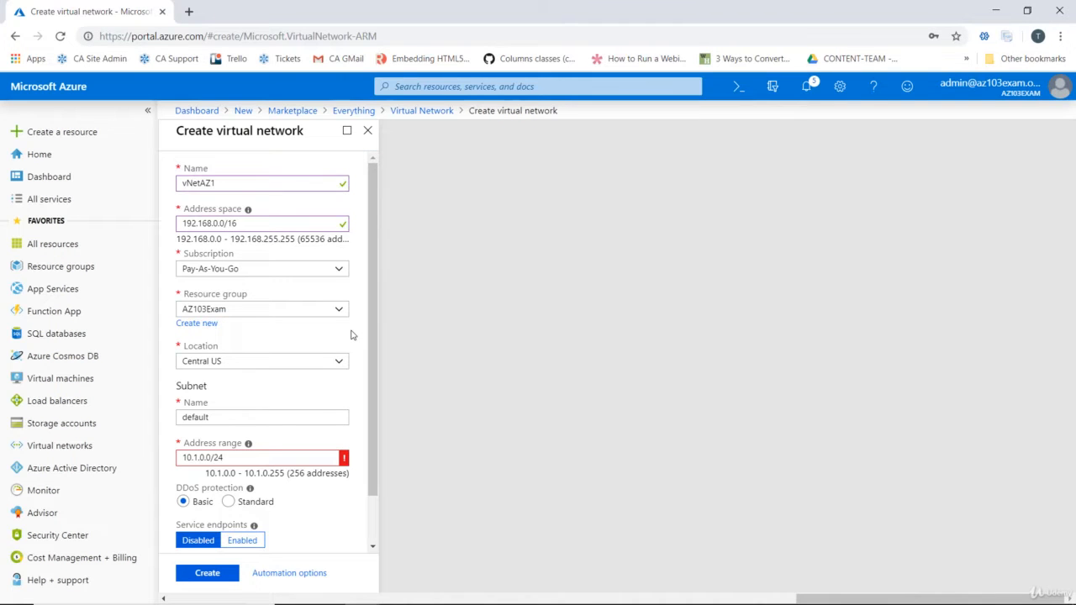
{"action": "scroll", "coordinate": [353, 334], "scroll_direction": "down", "scroll_amount": 1}
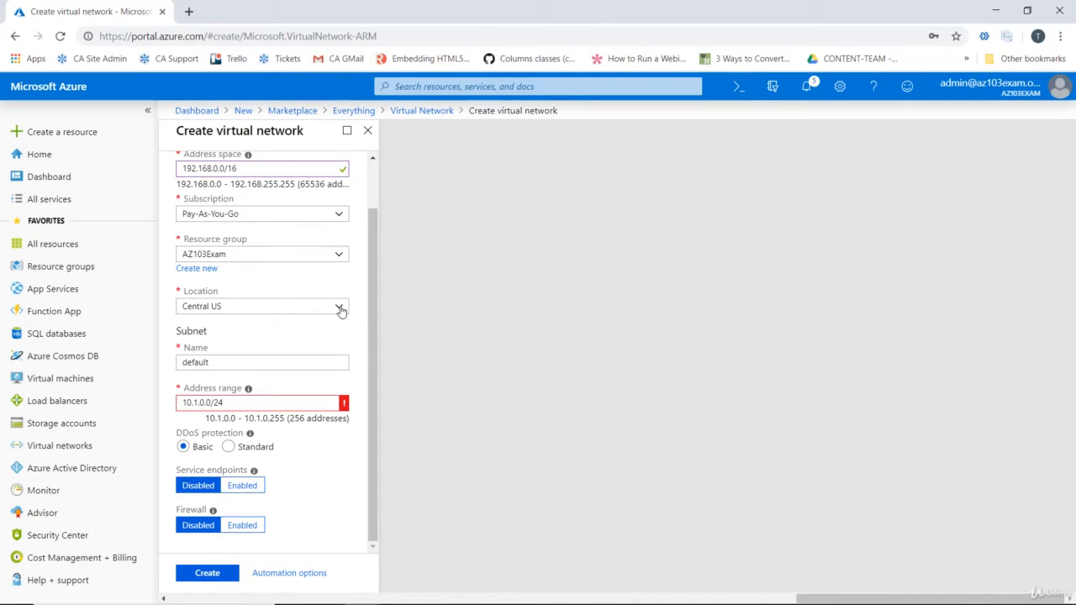
{"action": "left_click", "coordinate": [341, 308]}
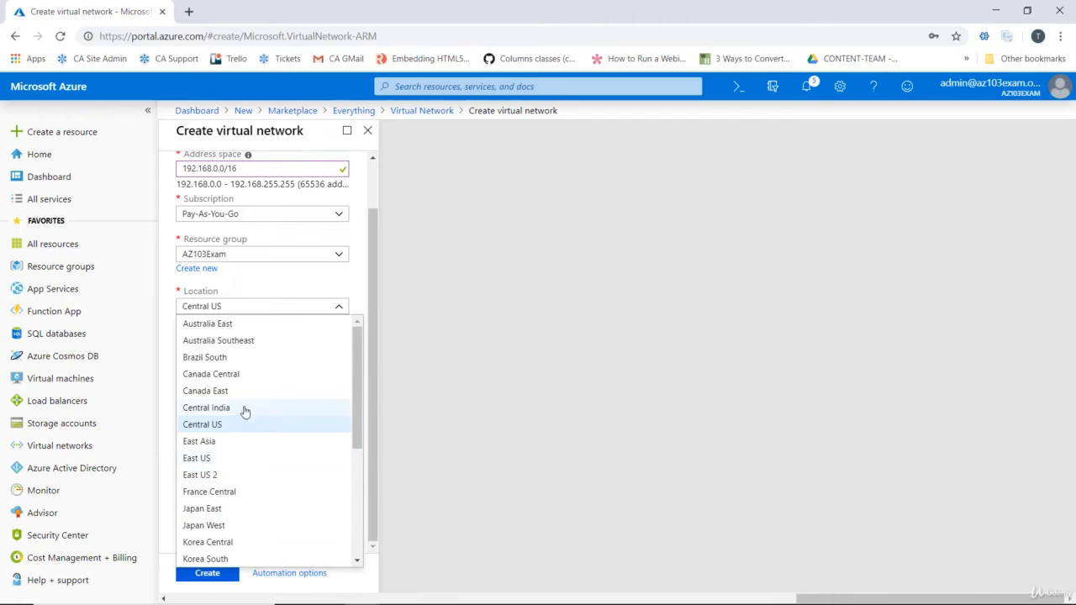
{"action": "left_click", "coordinate": [271, 289]}
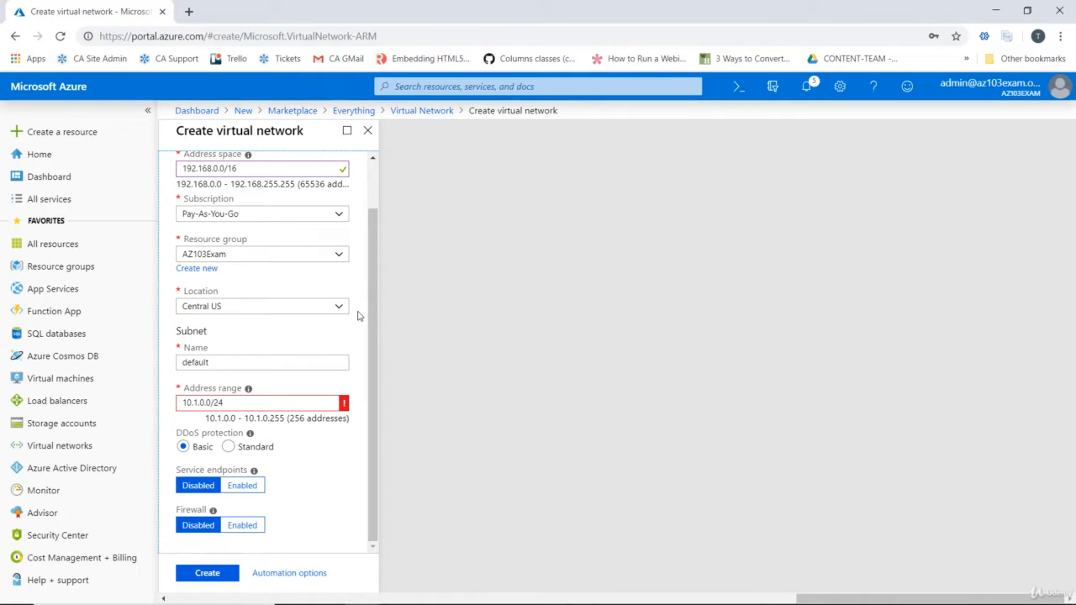
Name the subnet SubnetAZ1 and set its address range to 192.168.1.0/24
{"action": "scroll", "coordinate": [243, 254], "scroll_direction": "up", "scroll_amount": 1}
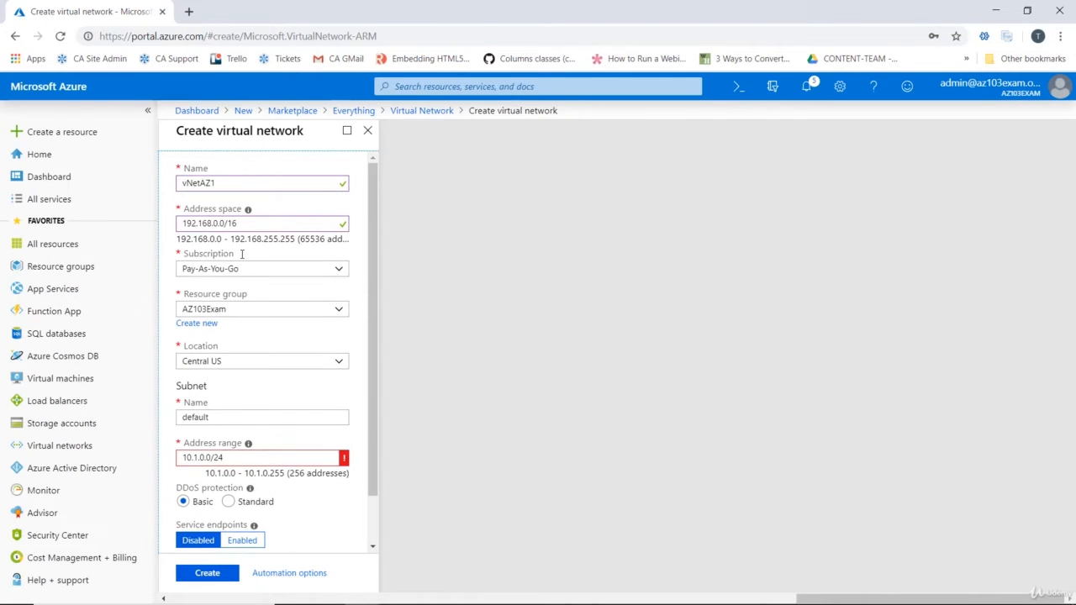
{"action": "scroll", "coordinate": [252, 282], "scroll_direction": "down", "scroll_amount": 1}
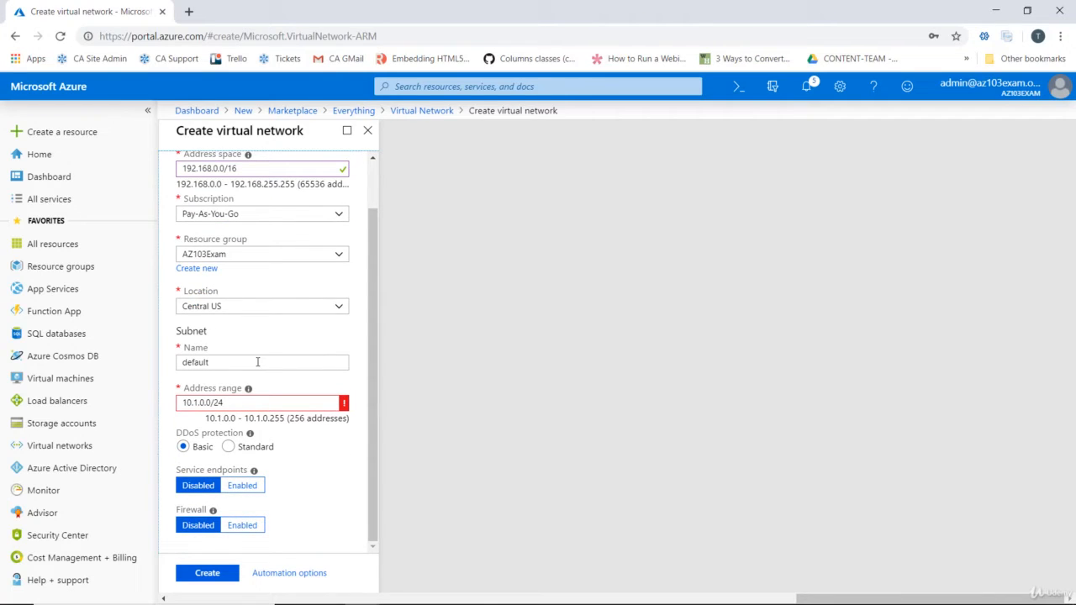
{"action": "double_click", "coordinate": [258, 361]}
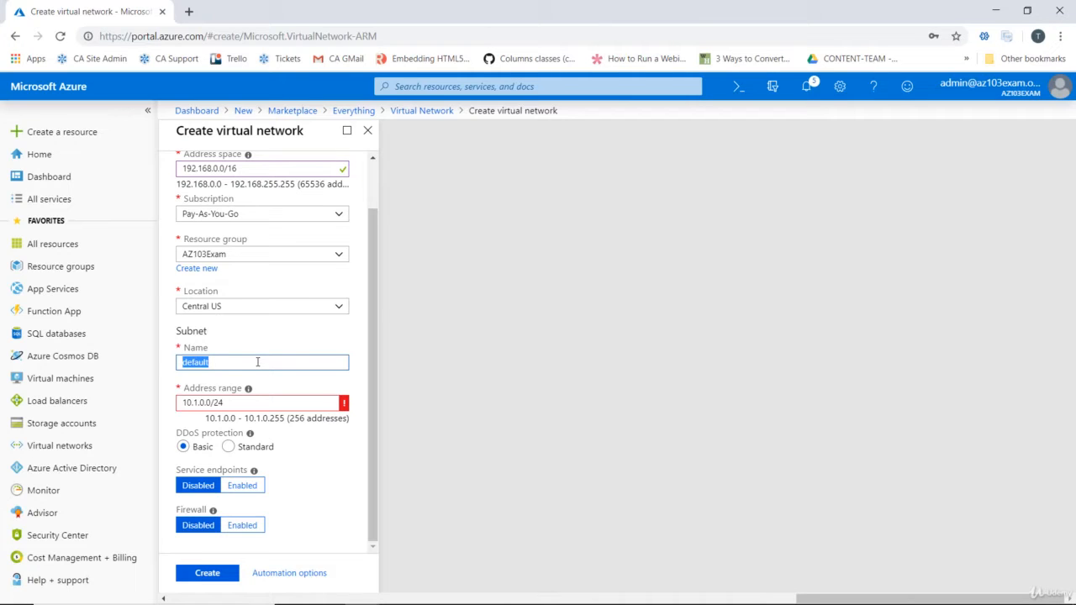
{"action": "type", "text": "SubnetAZ1"}
{"action": "mouse_move", "coordinate": [343, 407]}
{"action": "triple_click", "coordinate": [266, 404]}
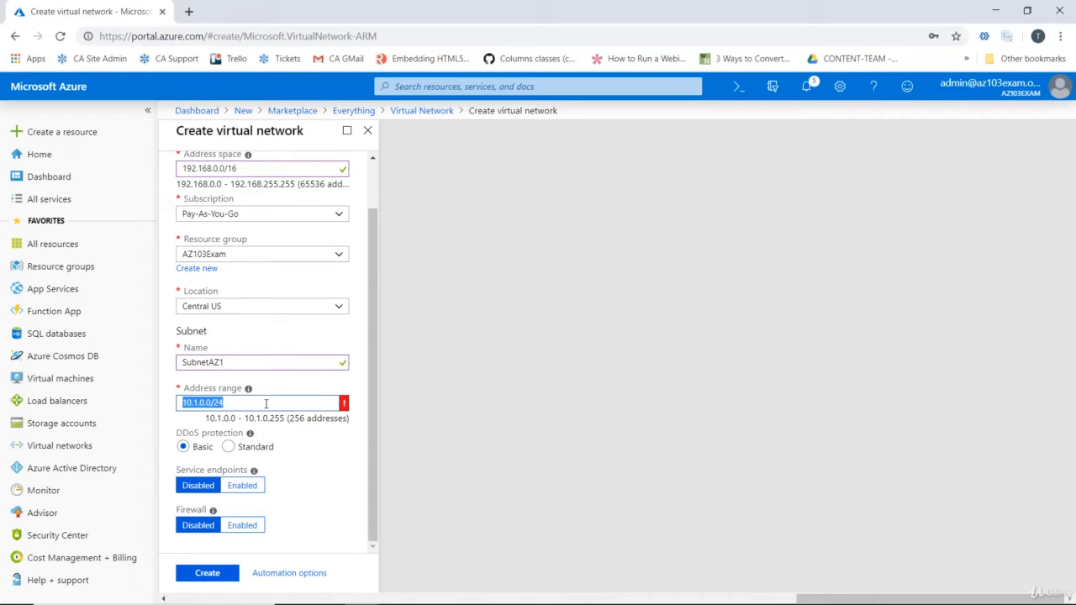
{"action": "type", "text": "192.168.1.0/24"}
{"action": "key", "text": "Tab"}
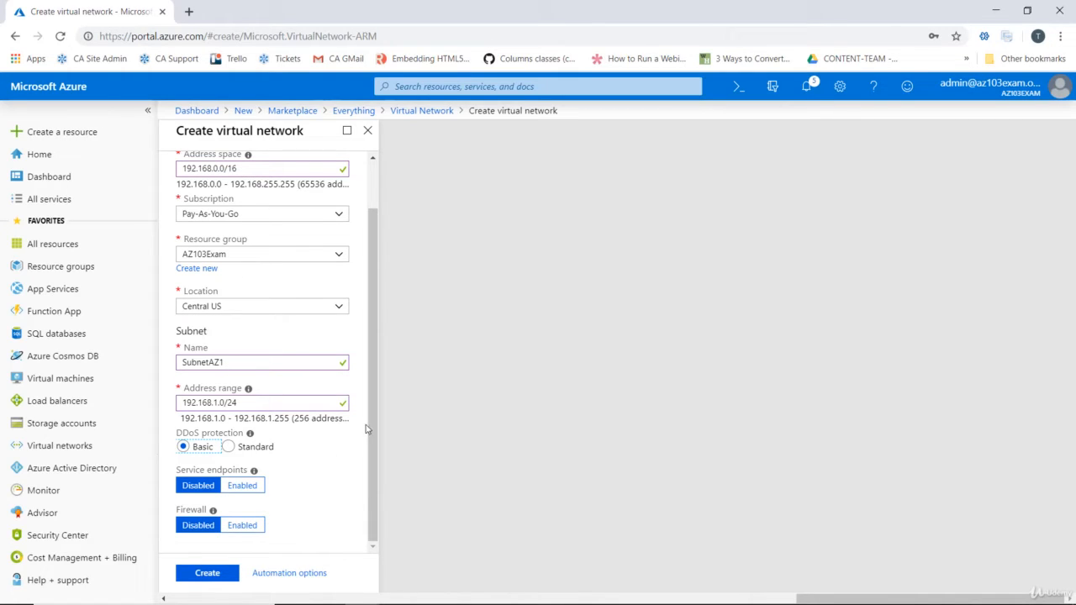
Read the linked documentation on the Basic and Standard DDoS protection tiers, and return to the virtual network form
{"action": "left_click_drag", "start_coordinate": [374, 420], "coordinate": [378, 460]}
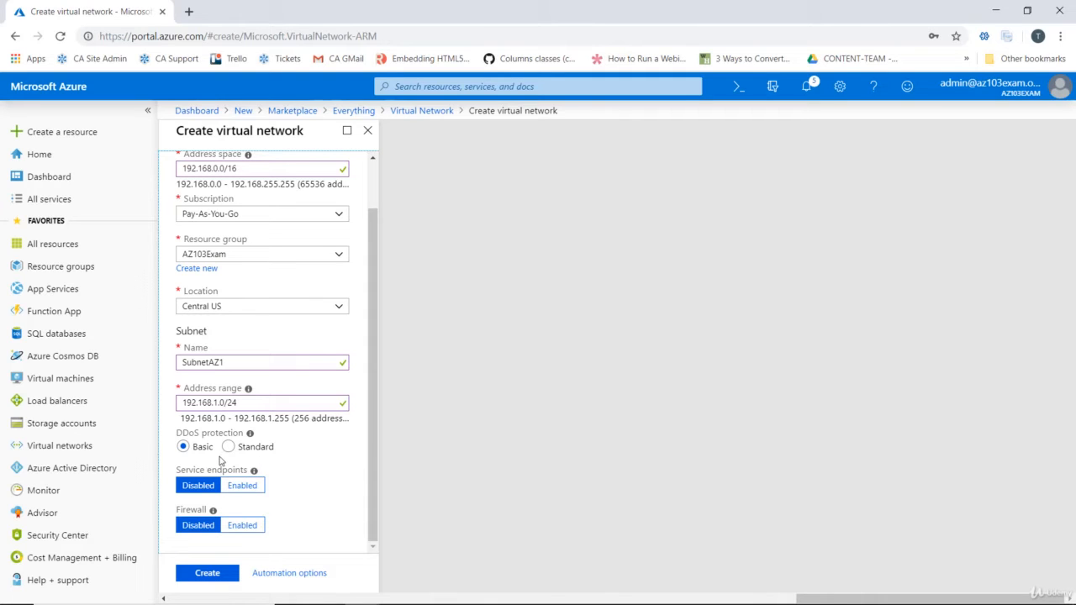
{"action": "mouse_move", "coordinate": [250, 438]}
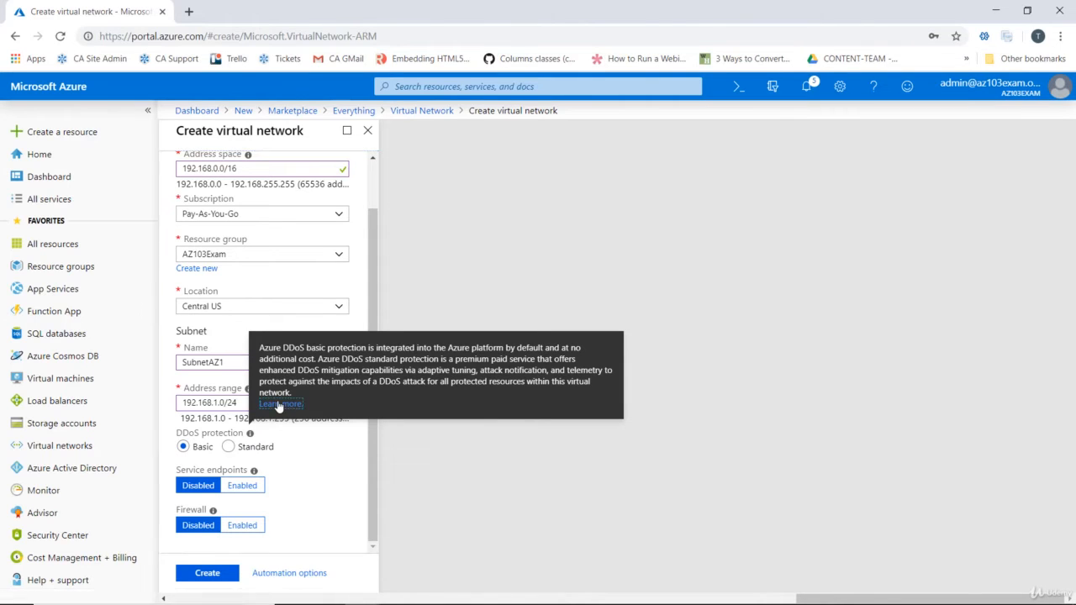
{"action": "left_click", "coordinate": [279, 407]}
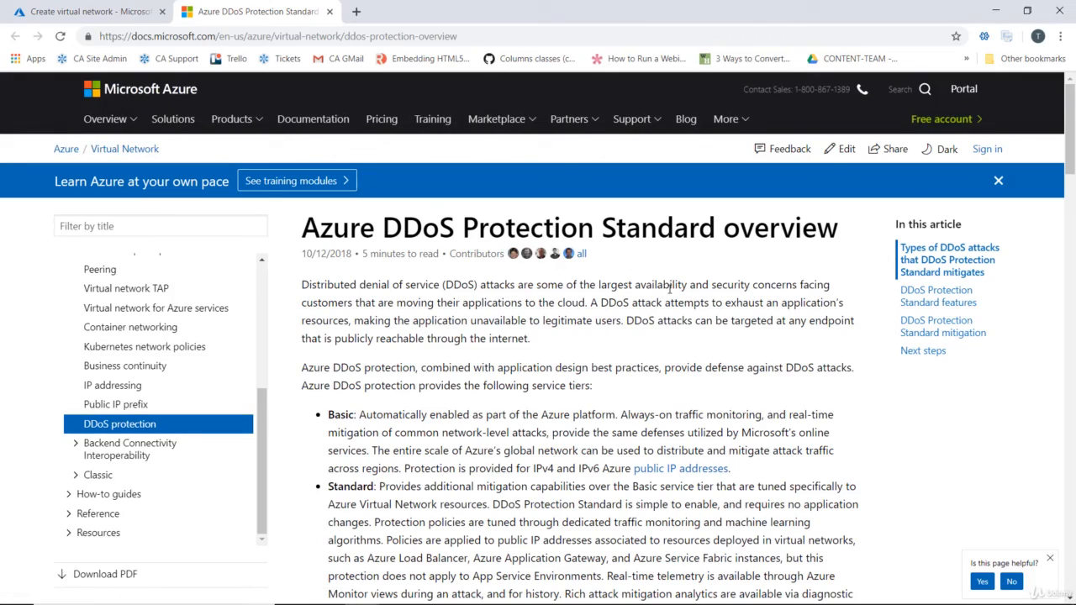
{"action": "scroll", "coordinate": [670, 288], "scroll_direction": "down", "scroll_amount": 8}
{"action": "left_click", "coordinate": [94, 14]}
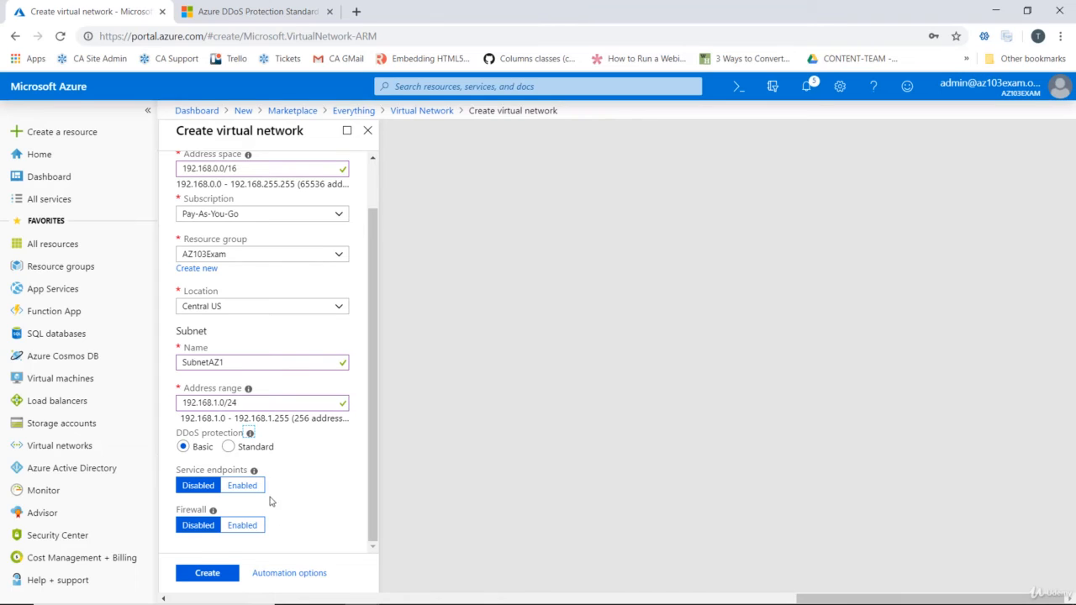
Read the linked documentation on virtual network service endpoints and supported services, and return to the virtual network form
{"action": "mouse_move", "coordinate": [253, 471]}
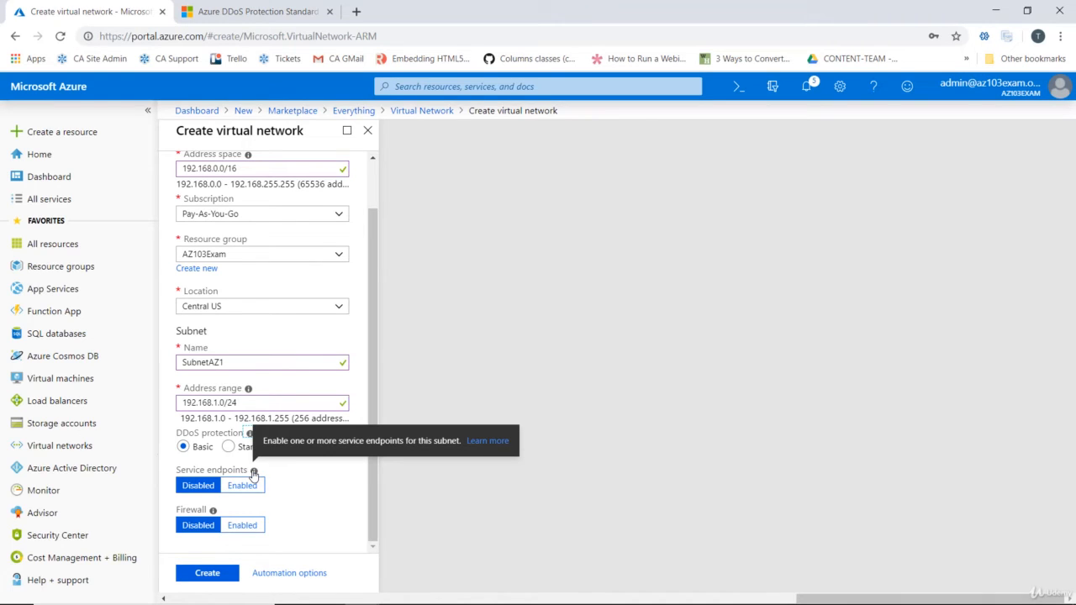
{"action": "left_click", "coordinate": [484, 443]}
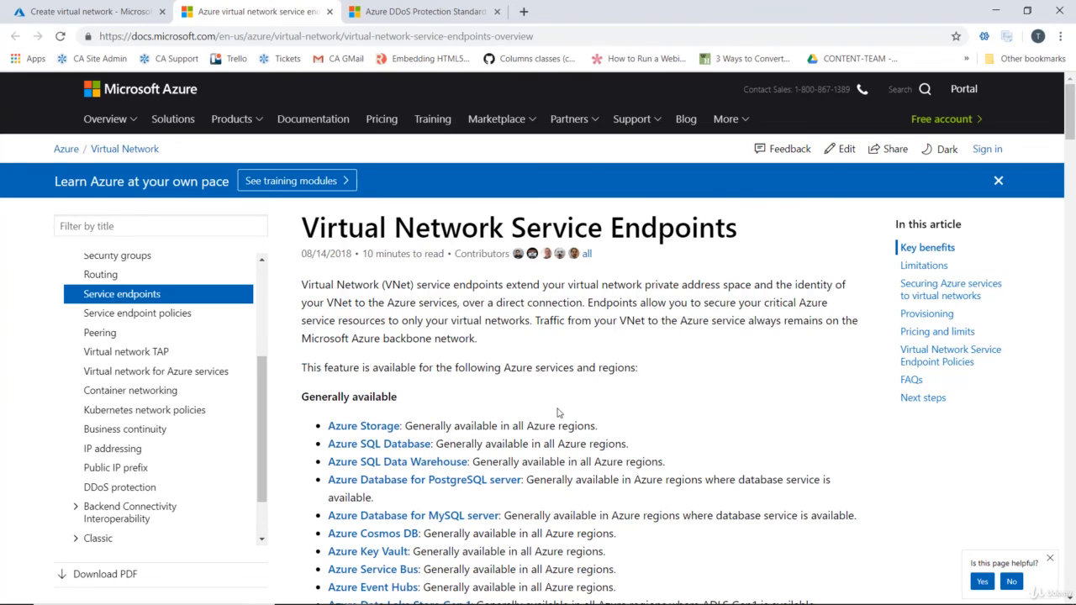
{"action": "scroll", "coordinate": [555, 410], "scroll_direction": "down", "scroll_amount": 5}
{"action": "scroll", "coordinate": [564, 410], "scroll_direction": "up", "scroll_amount": 5}
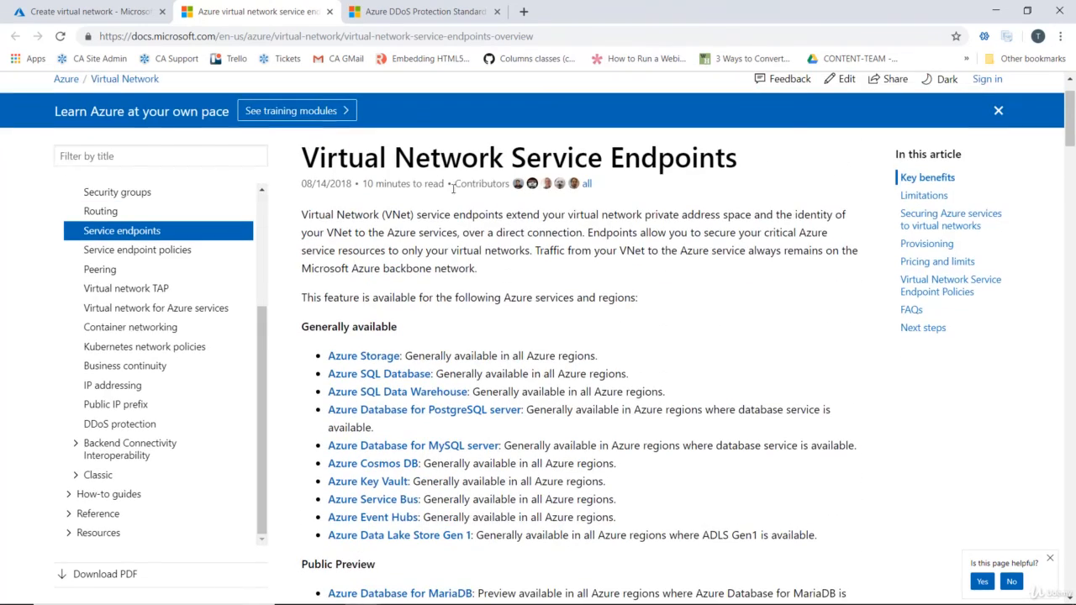
{"action": "left_click", "coordinate": [112, 11]}
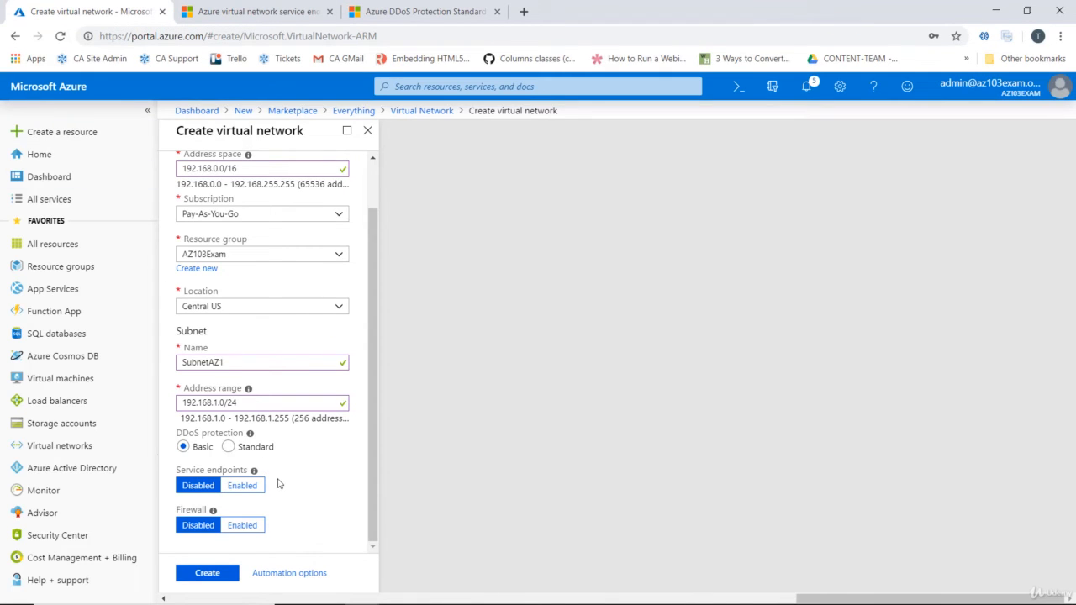
Enable service endpoints for the subnet and view the list of services that can be selected
{"action": "left_click", "coordinate": [250, 493]}
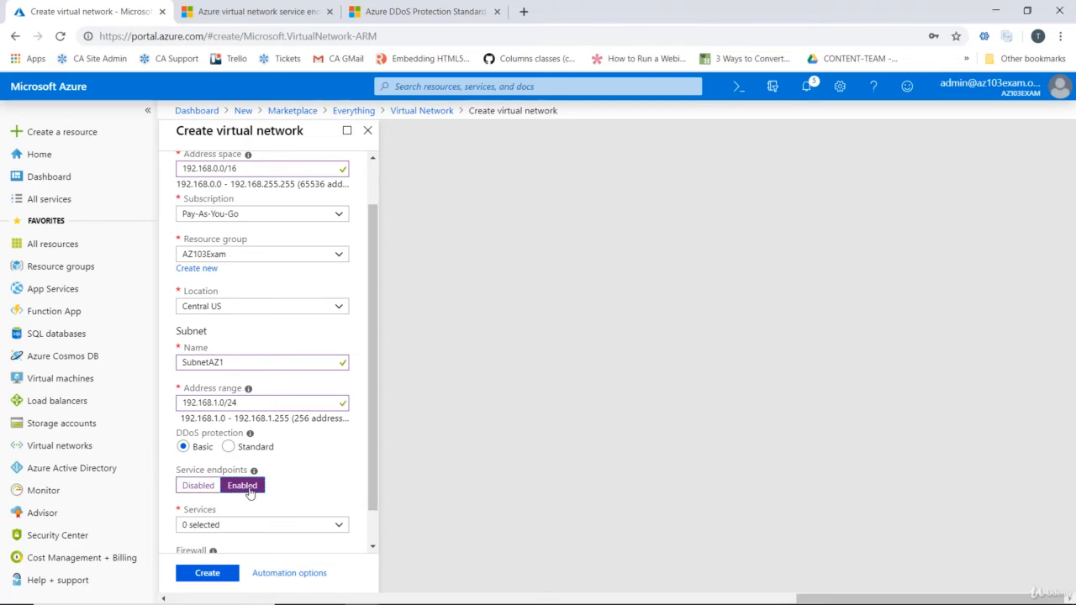
{"action": "scroll", "coordinate": [301, 479], "scroll_direction": "down", "scroll_amount": 1}
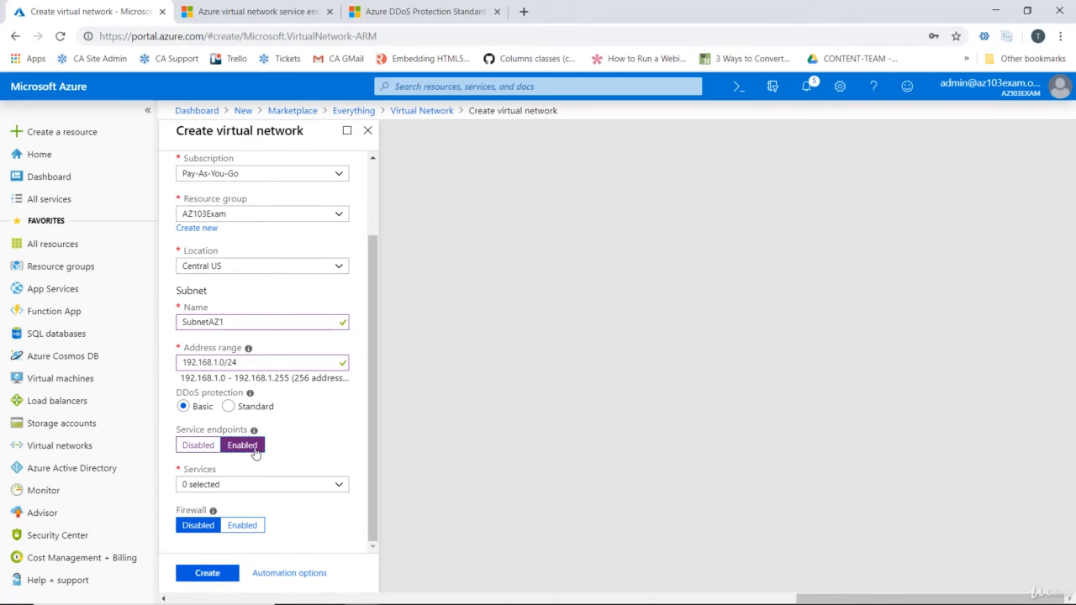
{"action": "left_click", "coordinate": [336, 486]}
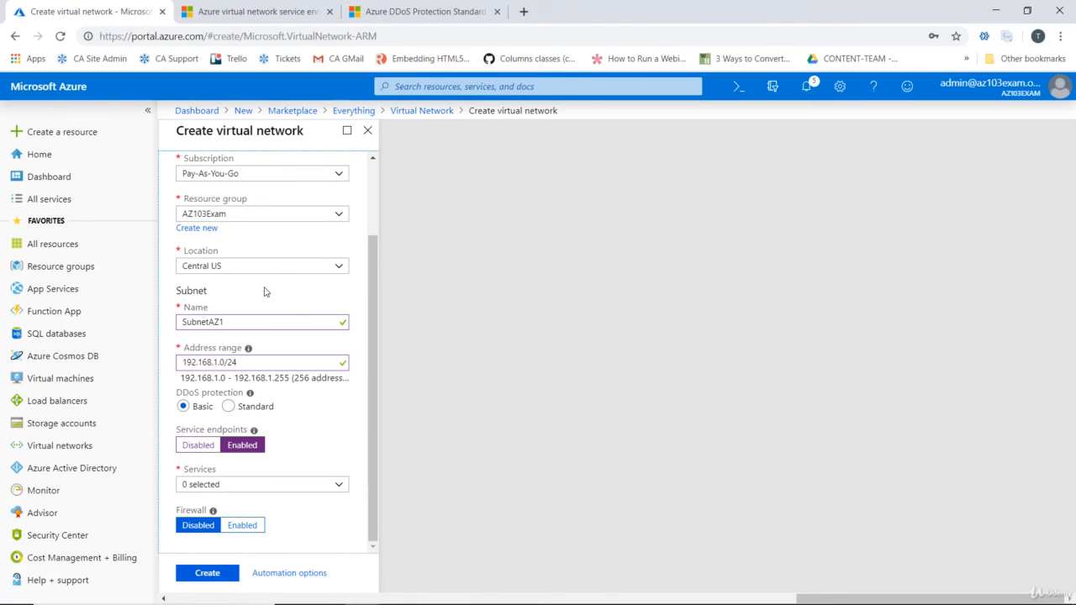
Close the services list without selecting any service and disable service endpoints for the subnet
{"action": "left_click", "coordinate": [265, 292]}
{"action": "left_click", "coordinate": [188, 446]}
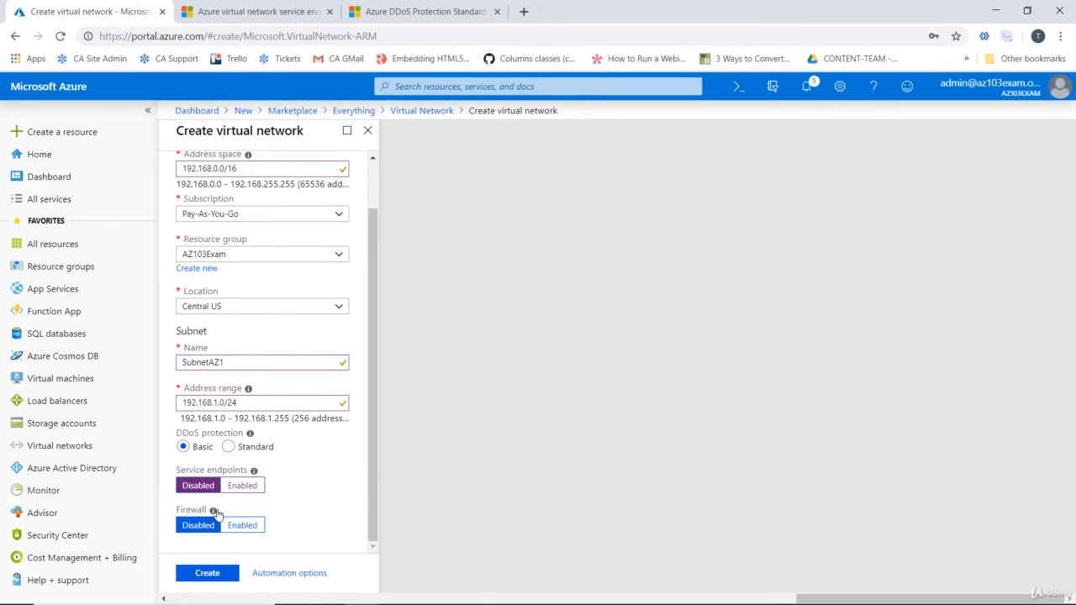
Read the linked overview documentation on what Azure Firewall is, and return to the virtual network form
{"action": "mouse_move", "coordinate": [215, 512]}
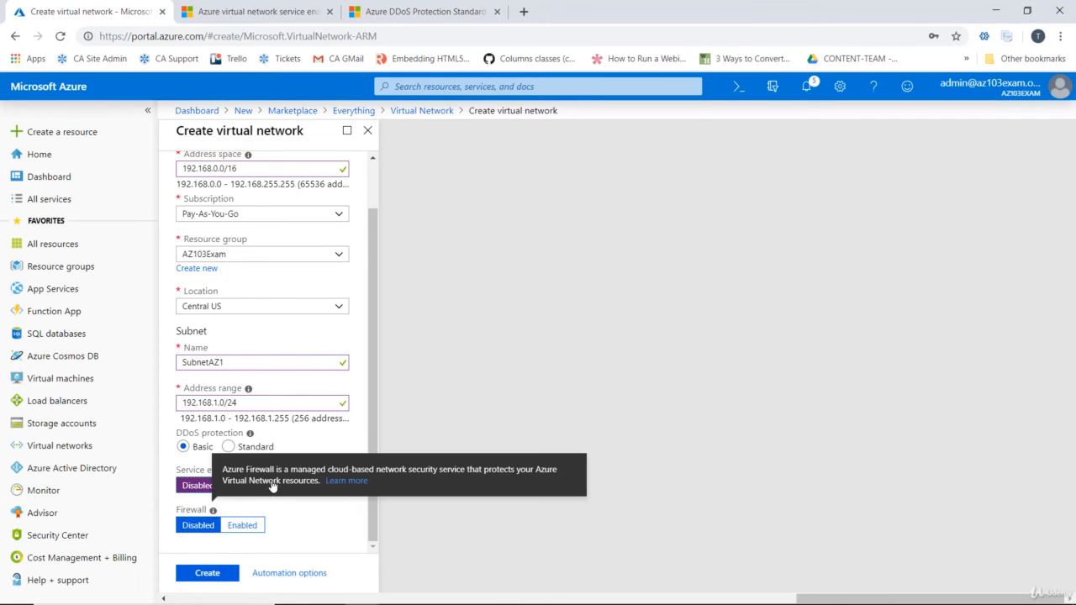
{"action": "left_click", "coordinate": [347, 481]}
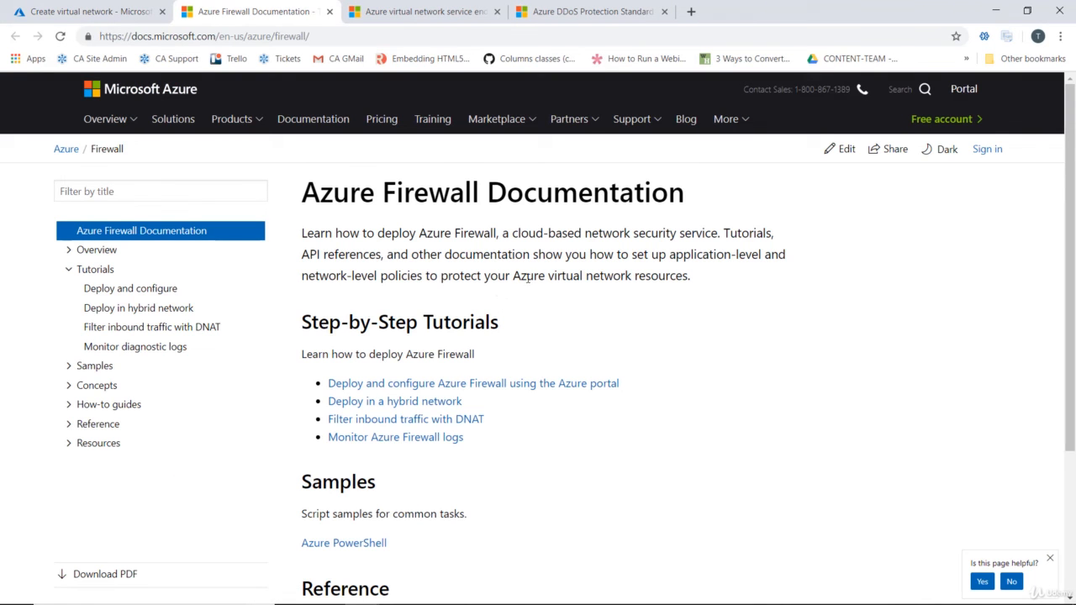
{"action": "left_click", "coordinate": [92, 251]}
{"action": "left_click", "coordinate": [151, 270]}
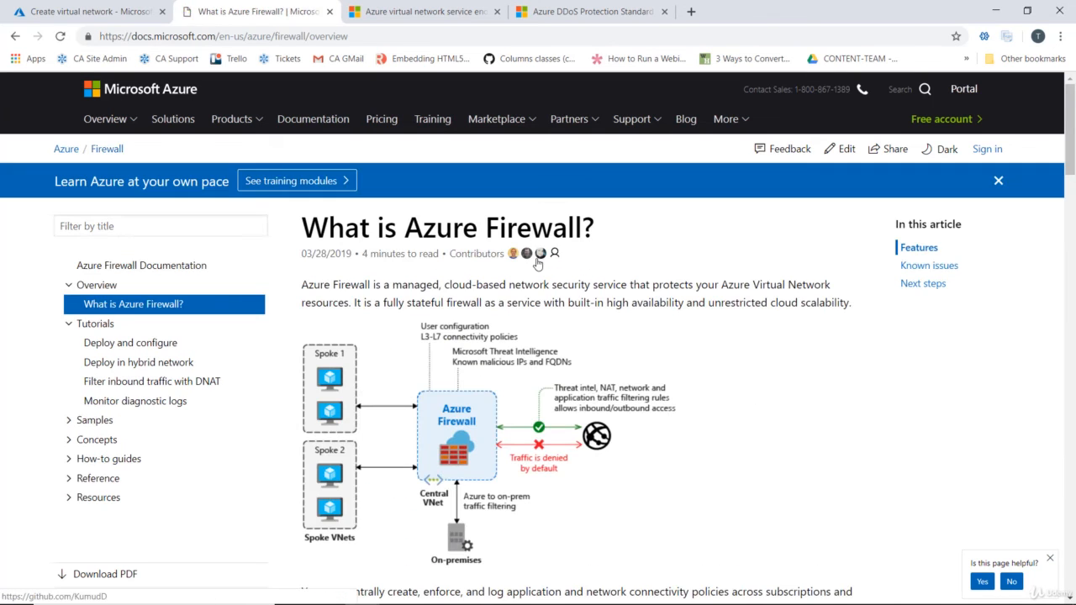
{"action": "scroll", "coordinate": [654, 327], "scroll_direction": "down", "scroll_amount": 2}
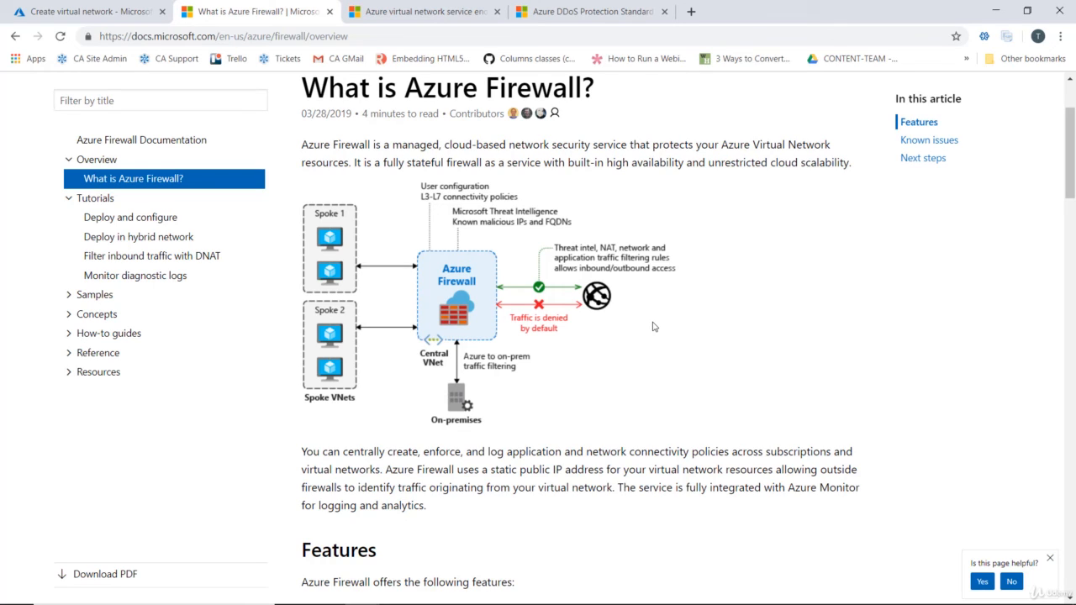
{"action": "left_click", "coordinate": [76, 15]}
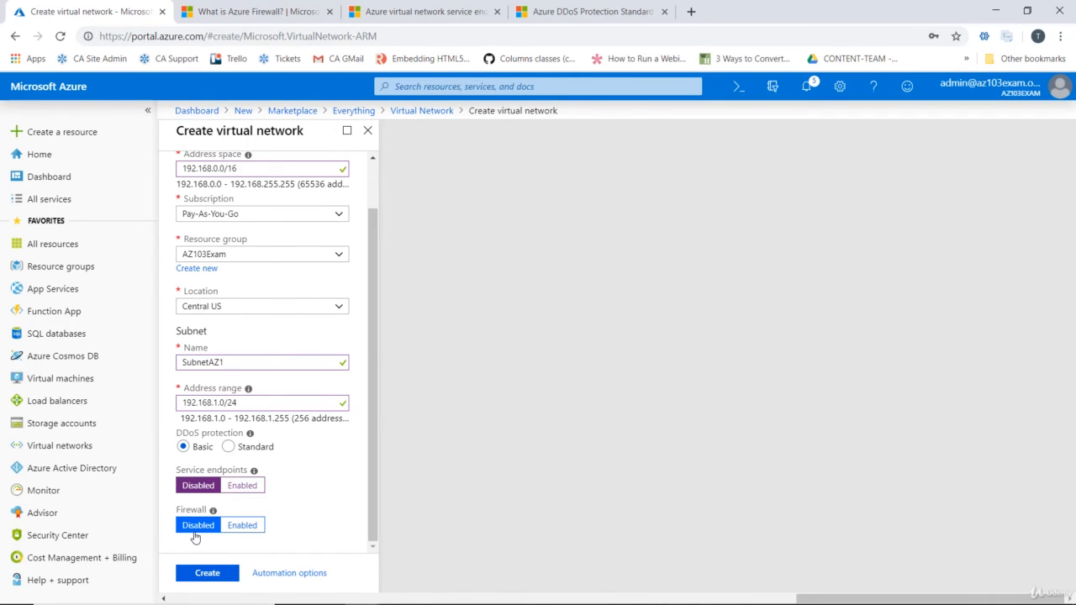
Create the virtual network with the firewall disabled and pin the deployed resource to the dashboard
{"action": "left_click", "coordinate": [207, 576]}
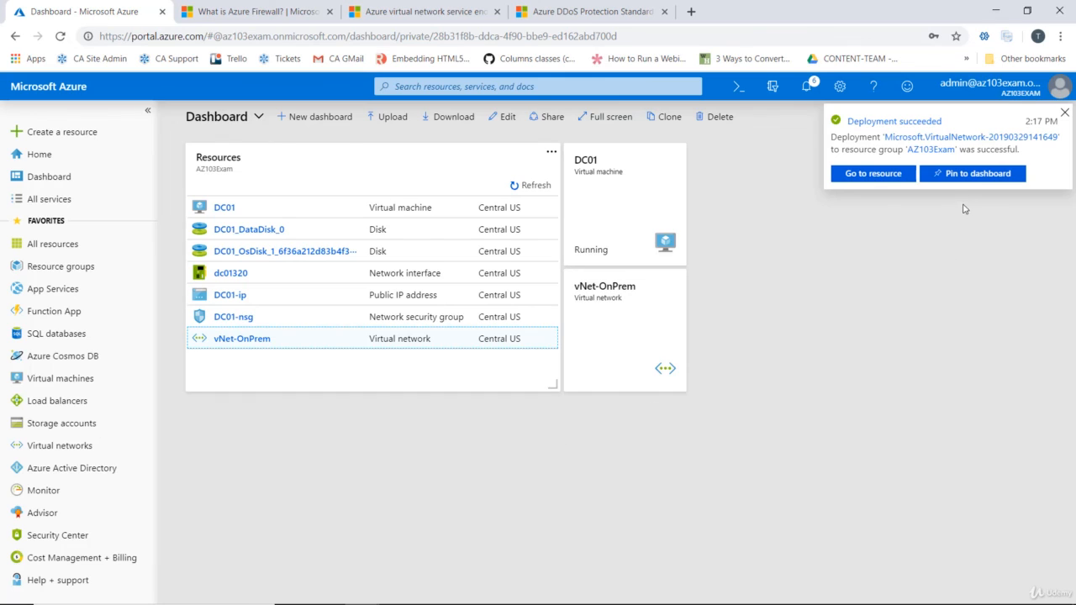
{"action": "left_click", "coordinate": [976, 174]}
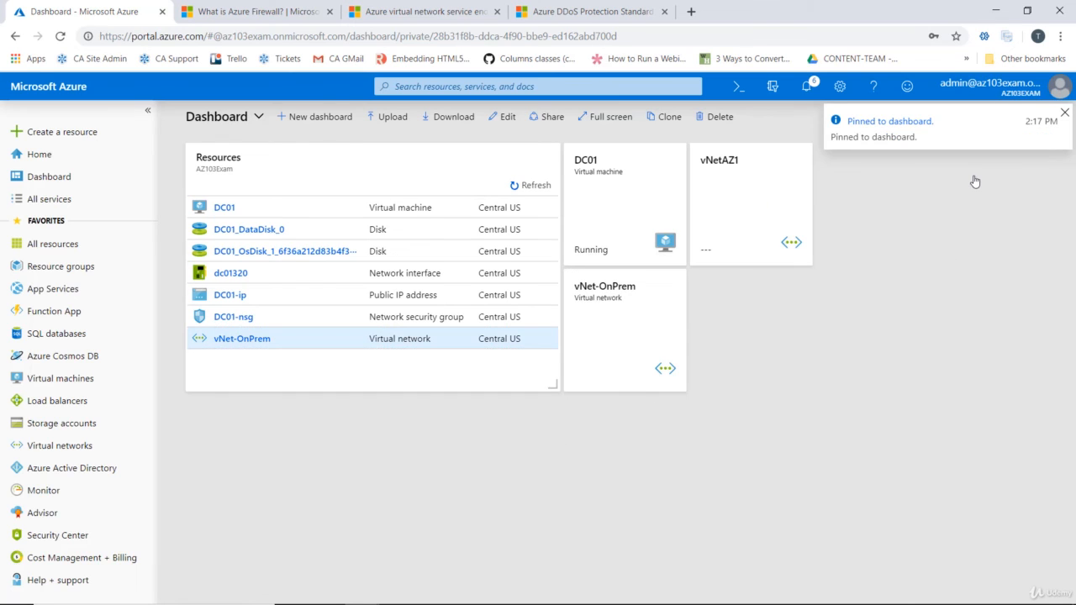
Open the vNetAZ1 virtual network from the dashboard and review its address space and subnets
{"action": "left_click", "coordinate": [759, 199]}
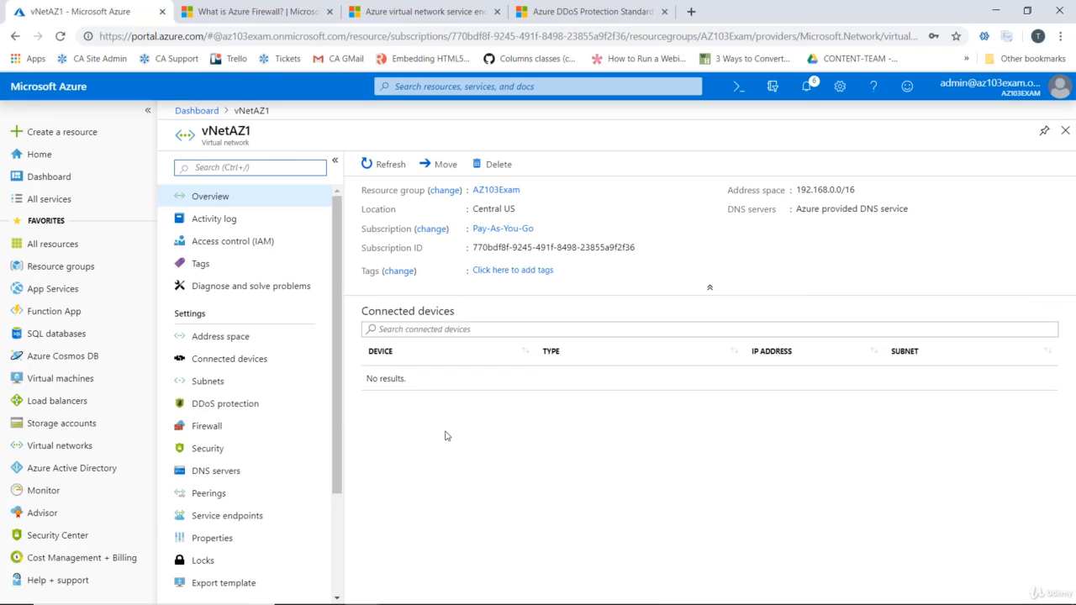
{"action": "left_click", "coordinate": [232, 343]}
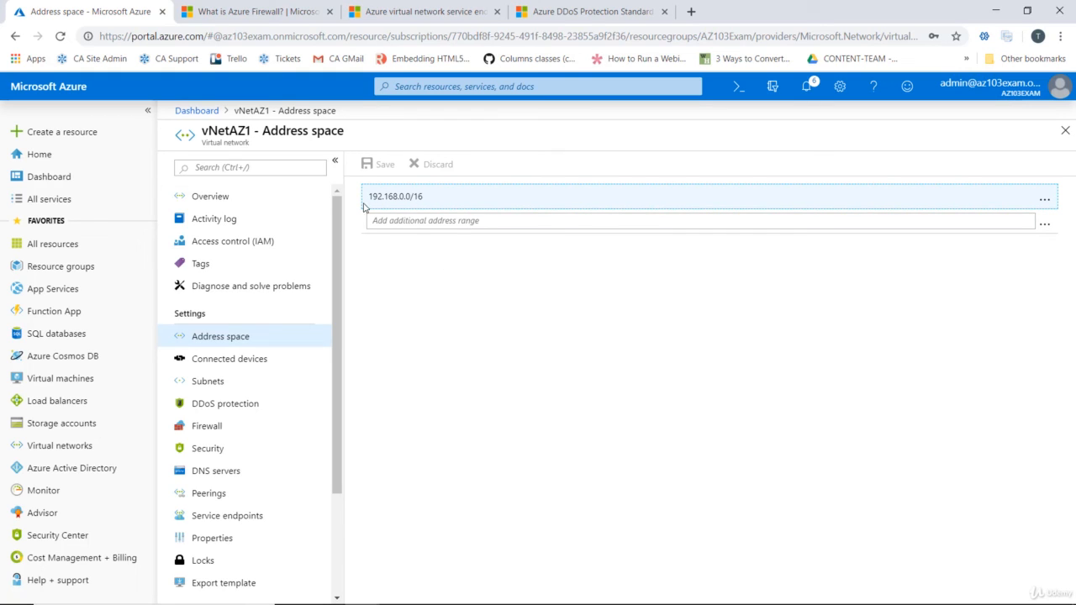
{"action": "left_click", "coordinate": [210, 385]}
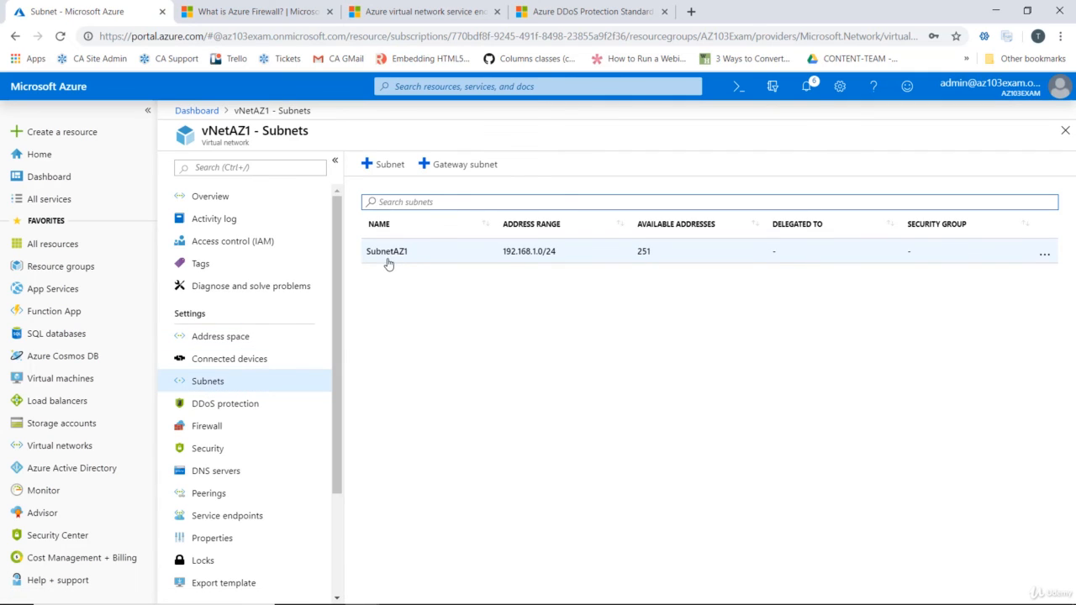